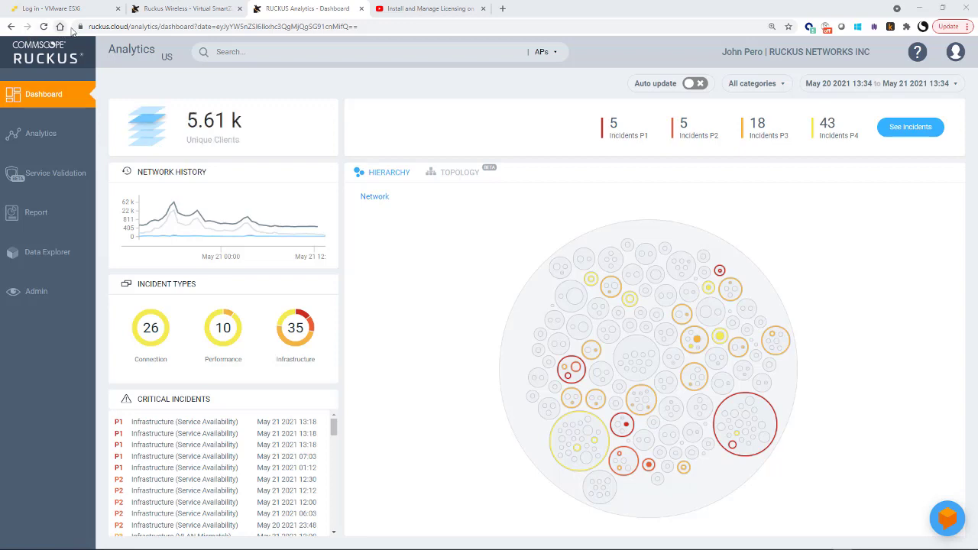
Step: Switch to the Virtual SmartZone controller and open the Cloud Services section of its general system settings
{"action": "left_click", "coordinate": [156, 14]}
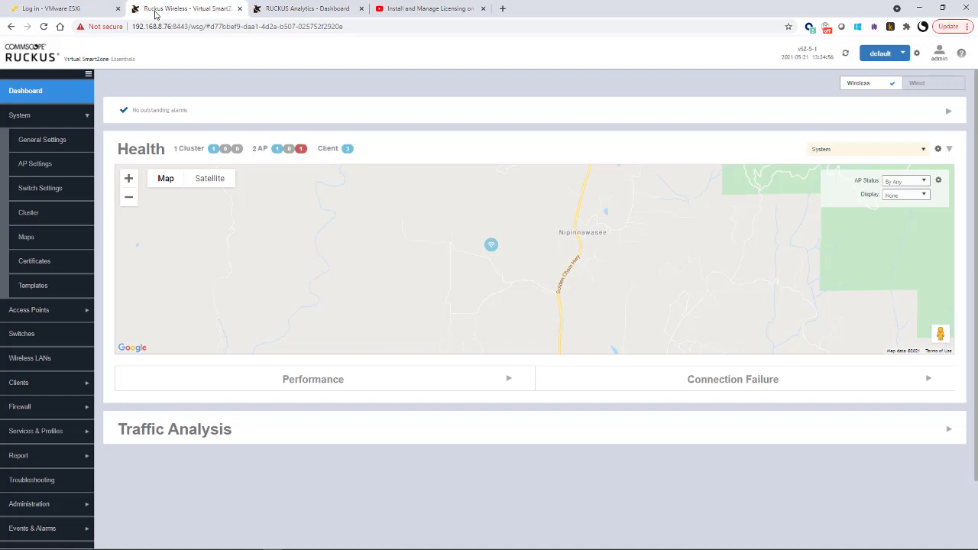
{"action": "left_click", "coordinate": [29, 116]}
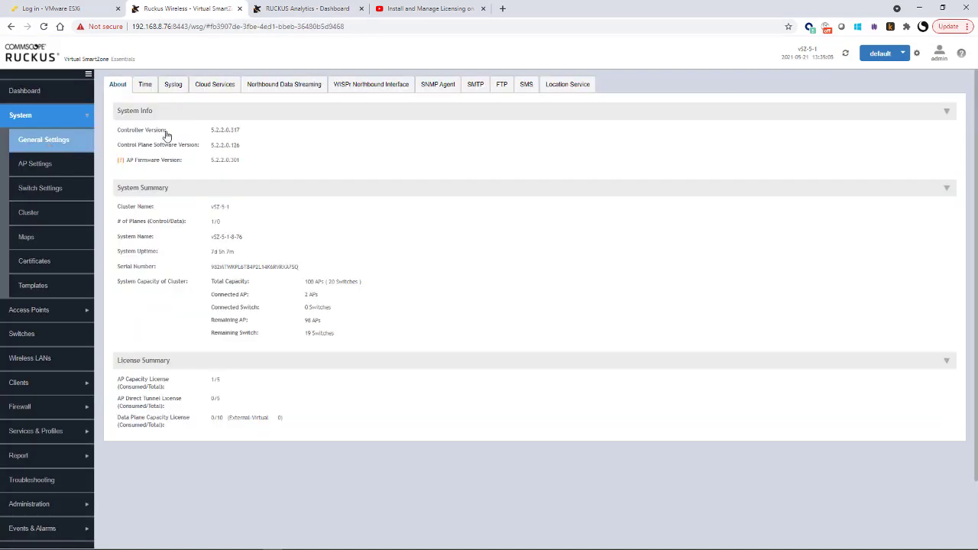
{"action": "left_click", "coordinate": [216, 85]}
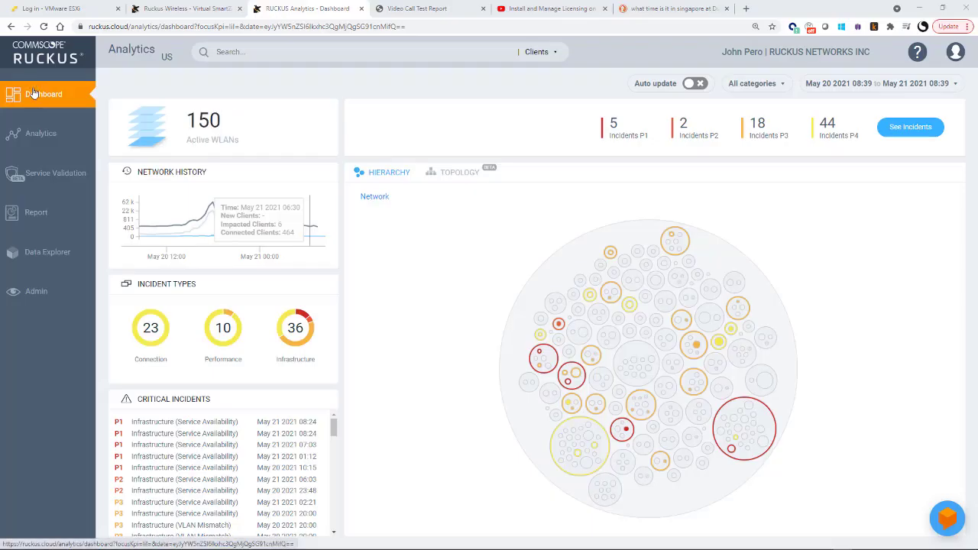
Step: In RUCKUS Analytics, create a Video Call QoE test call named JPTest8
{"action": "left_click", "coordinate": [55, 177]}
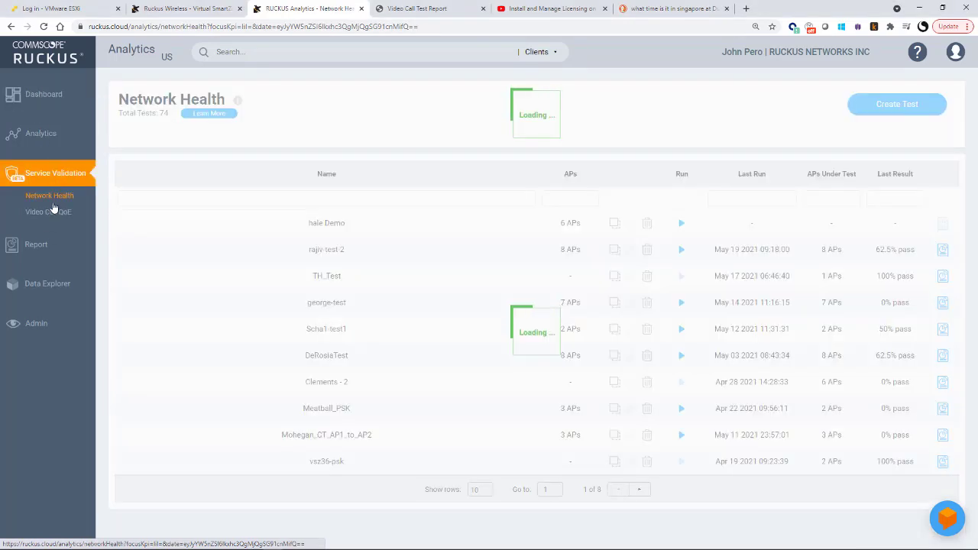
{"action": "left_click", "coordinate": [49, 218]}
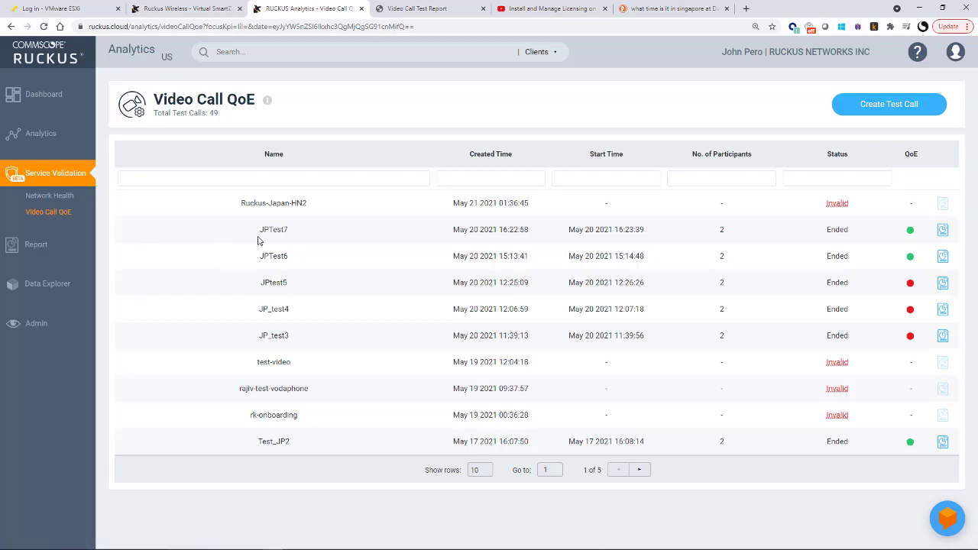
{"action": "left_click", "coordinate": [871, 112]}
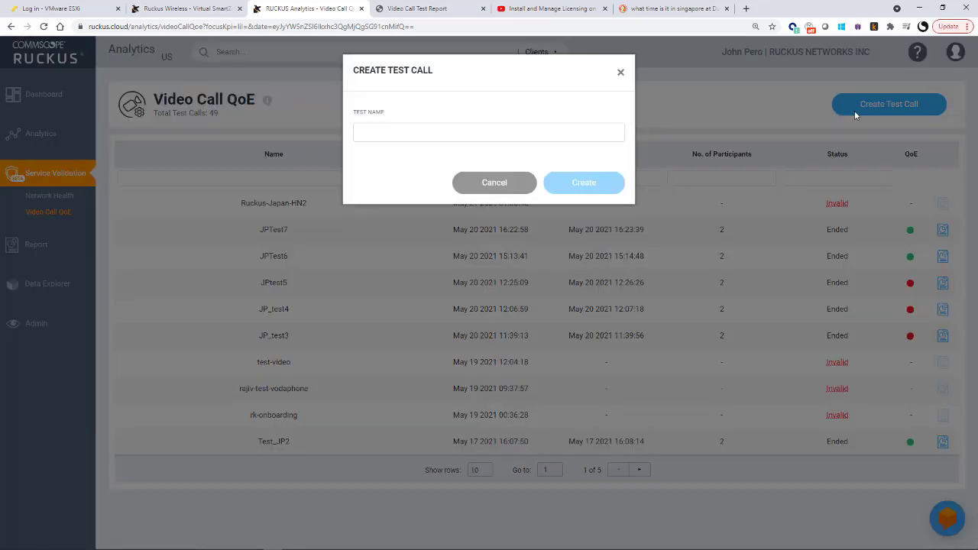
{"action": "type", "text": "JPTest8"}
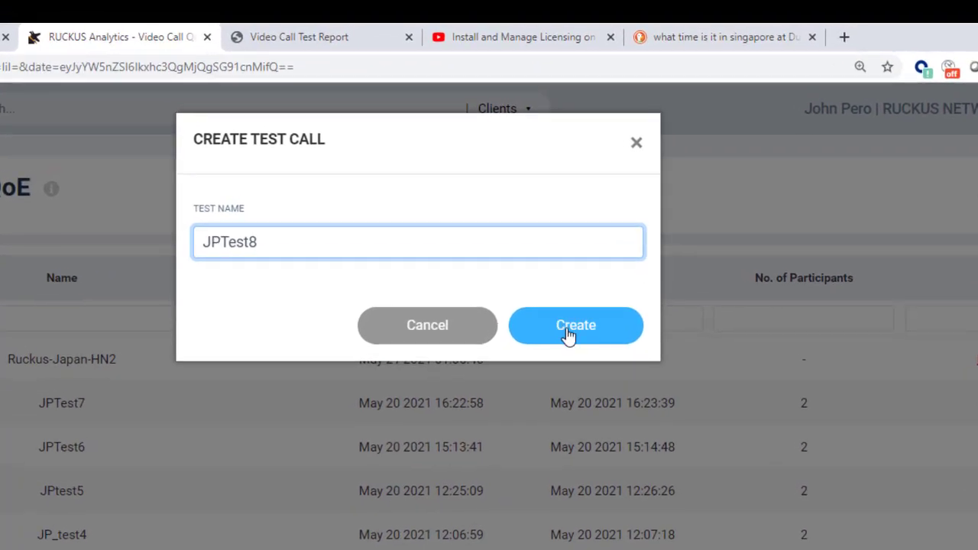
{"action": "left_click", "coordinate": [570, 333]}
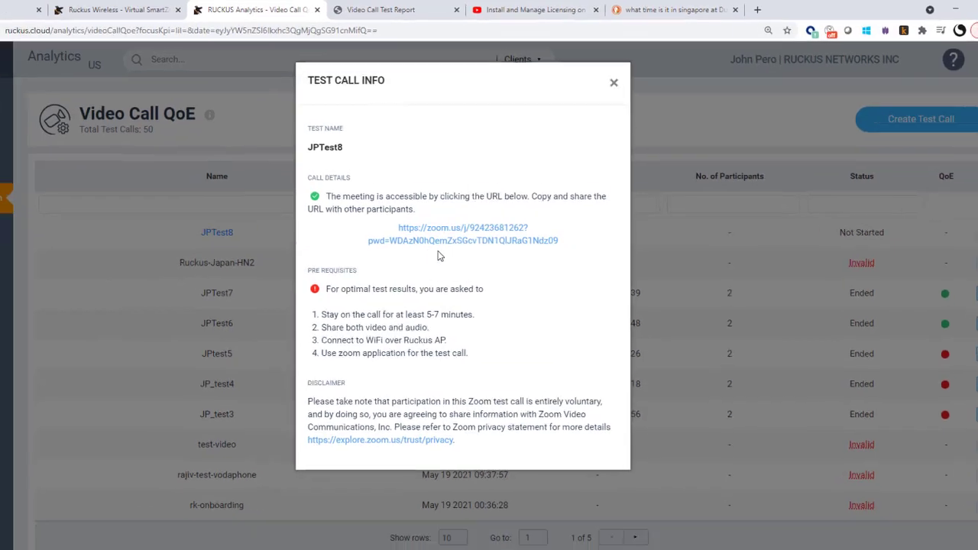
Step: Join the test call's Zoom meeting from its link with computer audio and mute the microphone
{"action": "left_click", "coordinate": [440, 240]}
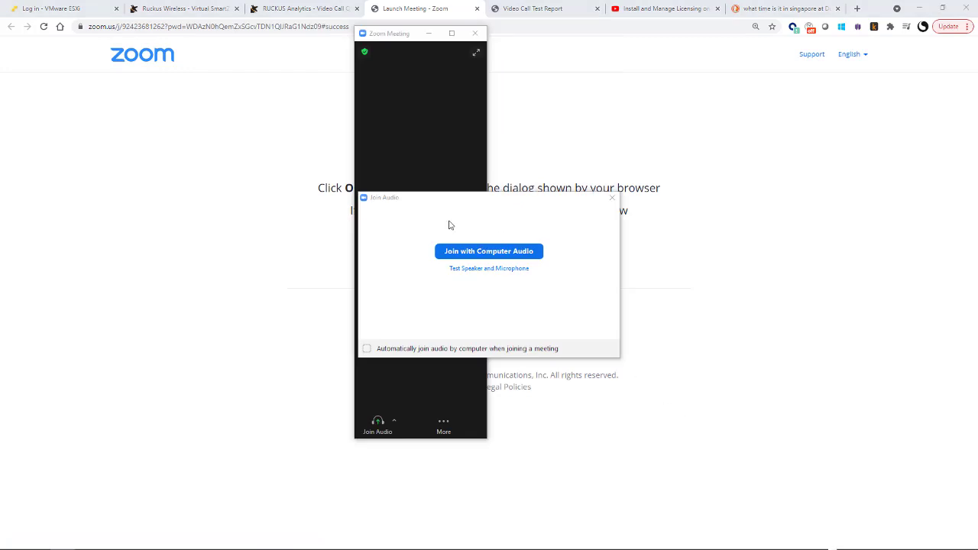
{"action": "left_click", "coordinate": [477, 257]}
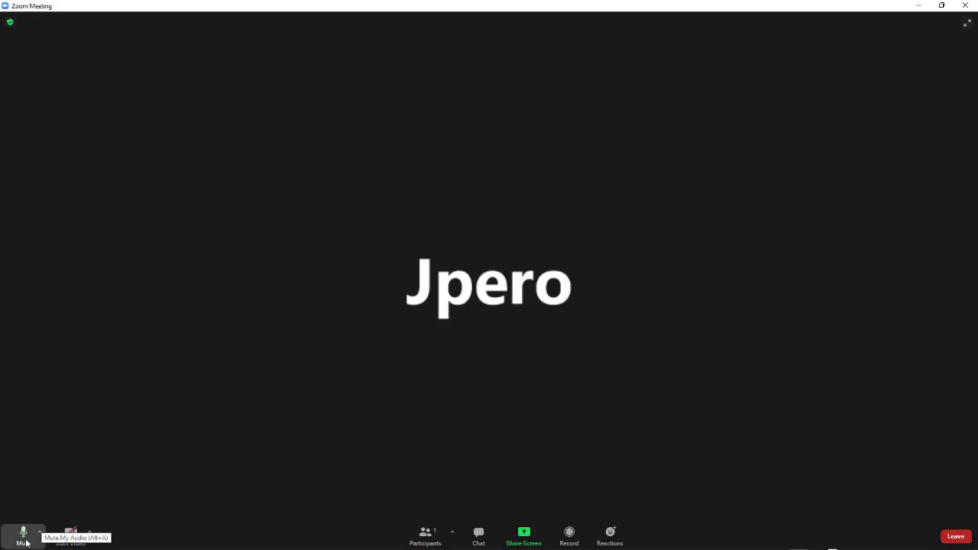
{"action": "left_click", "coordinate": [24, 537]}
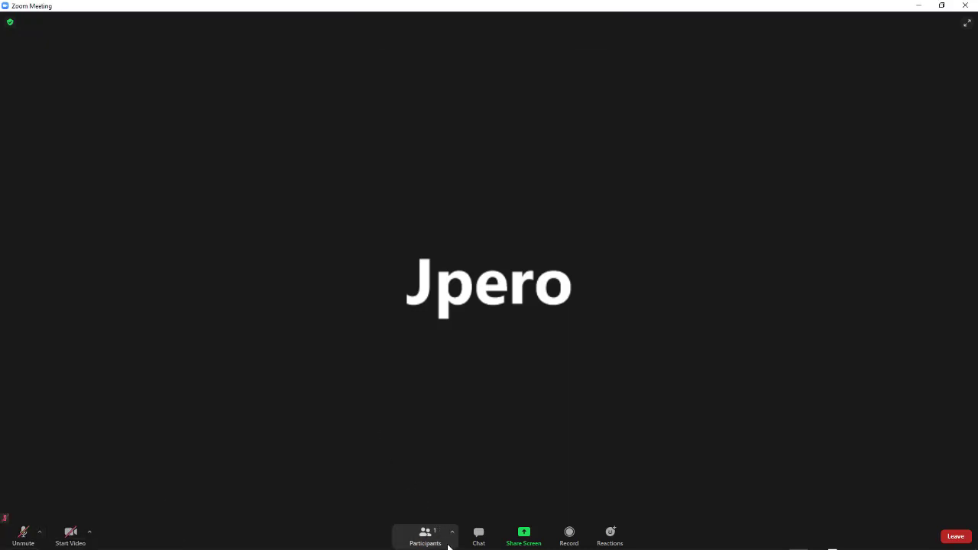
Step: Invite a second participant to the meeting through the default email service, enter the recipient's email address, and send the invitation
{"action": "left_click", "coordinate": [453, 532]}
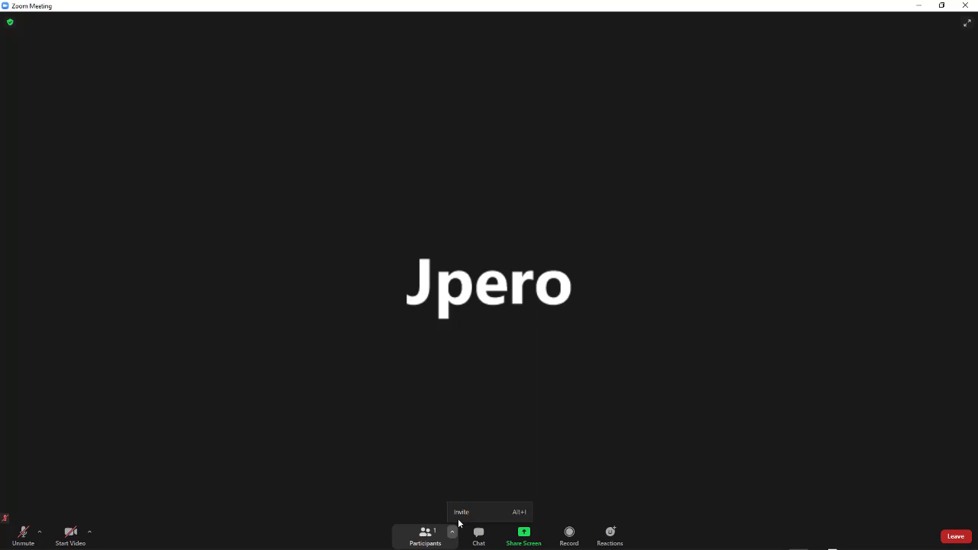
{"action": "left_click", "coordinate": [460, 513]}
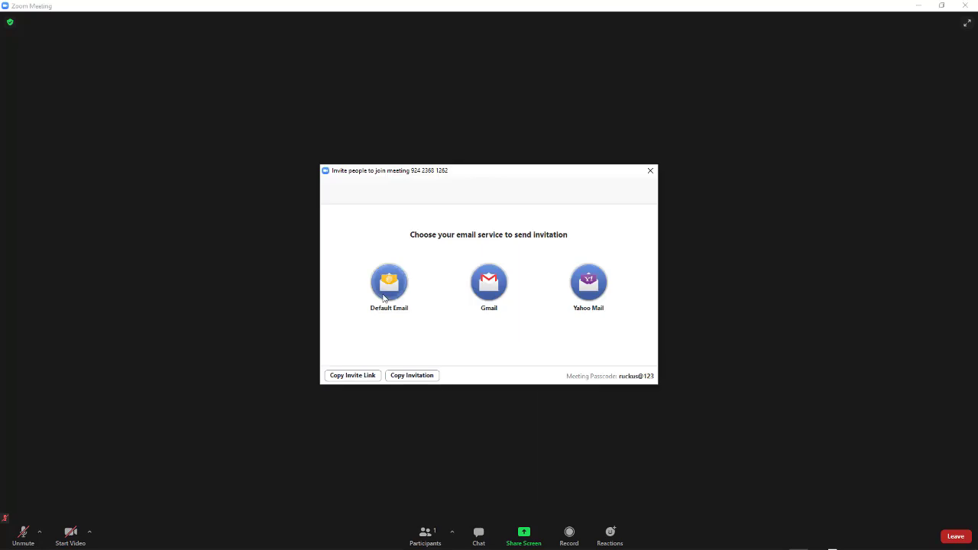
{"action": "left_click", "coordinate": [388, 283]}
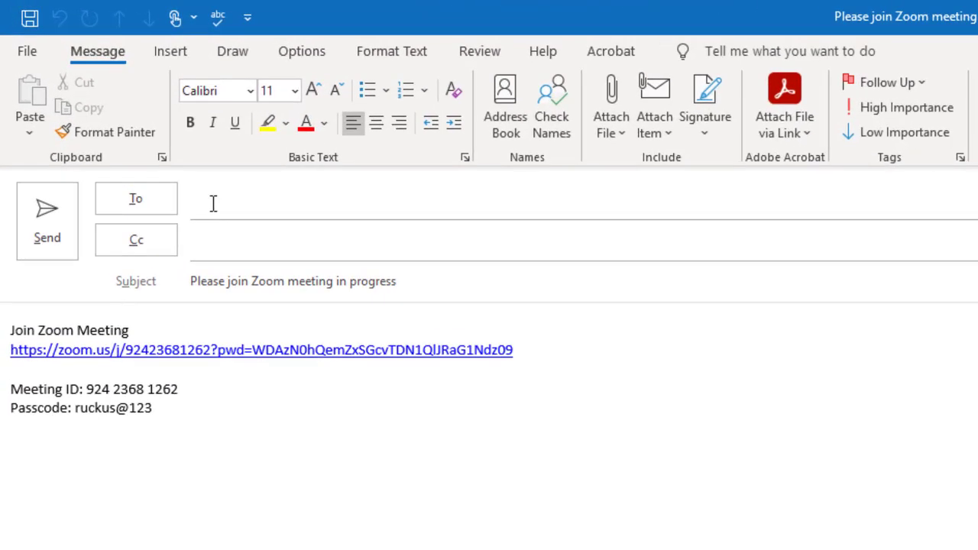
{"action": "type", "text": "jp4b"}
{"action": "left_click", "coordinate": [316, 275]}
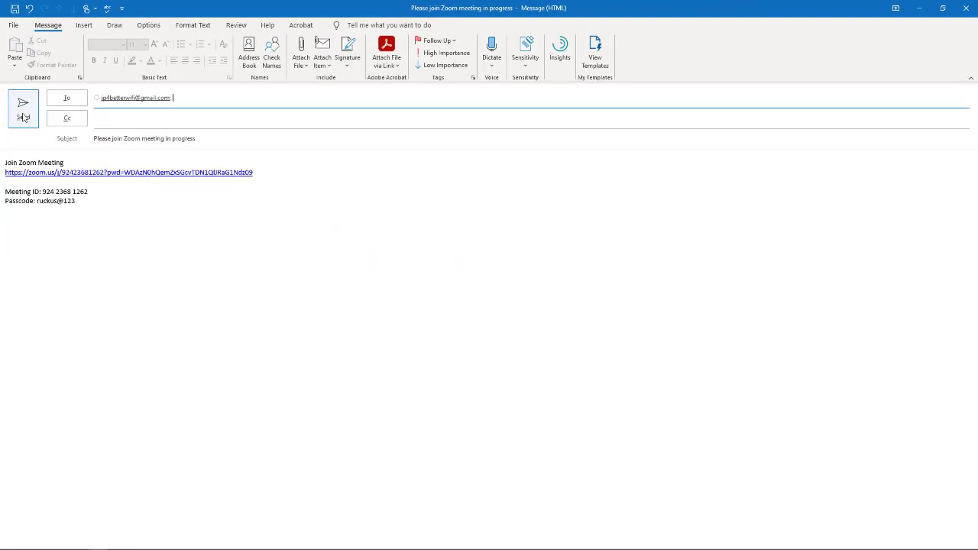
{"action": "left_click", "coordinate": [23, 113]}
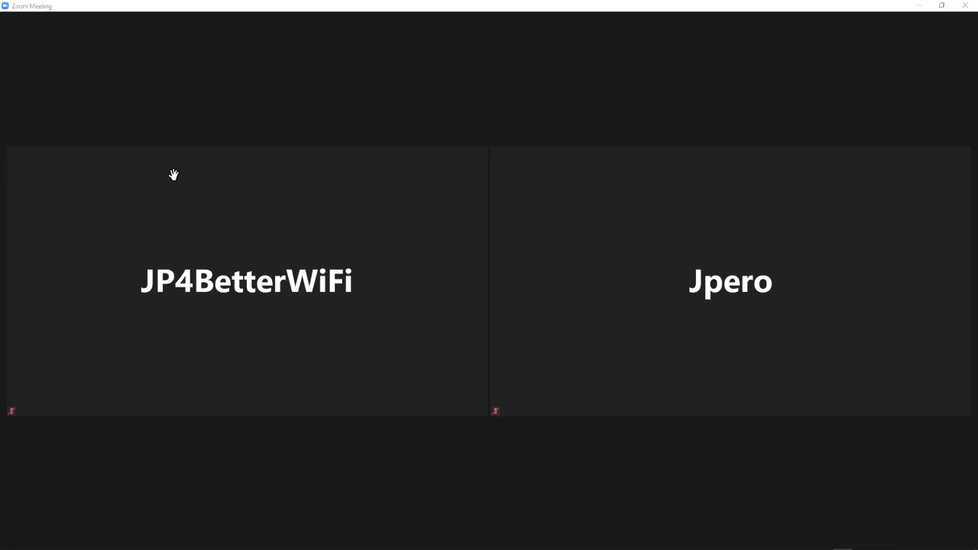
Step: Turn on the camera in the meeting and send everyone the chat message "can you see me"
{"action": "mouse_move", "coordinate": [176, 210]}
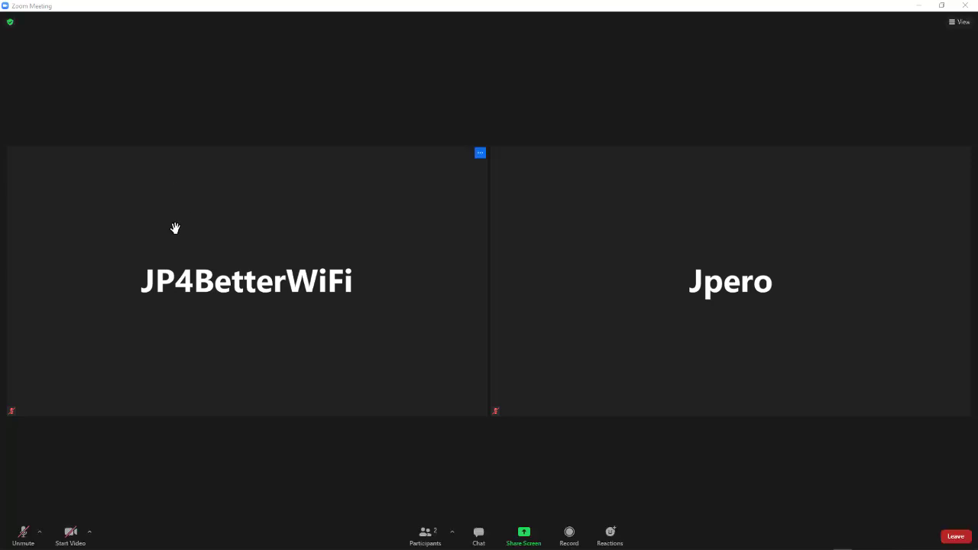
{"action": "left_click", "coordinate": [70, 533]}
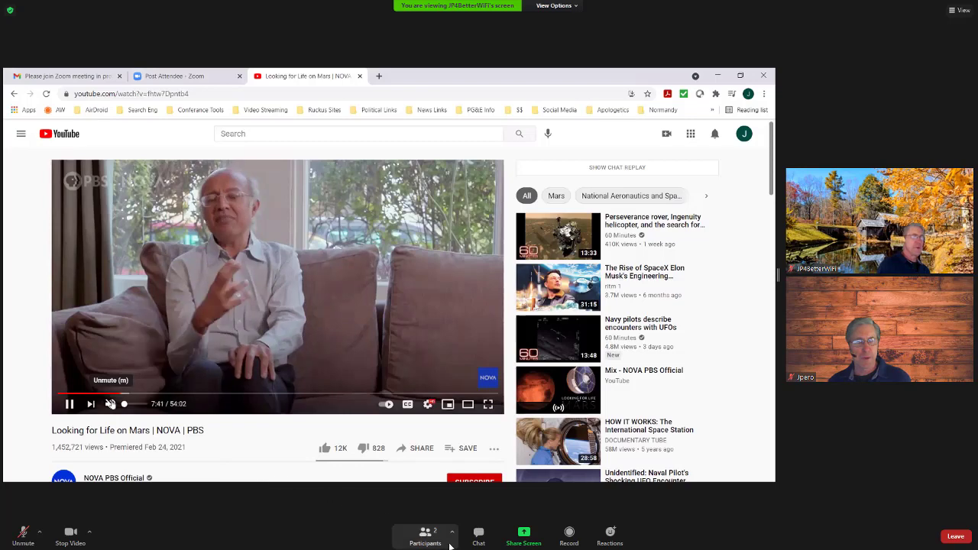
{"action": "left_click", "coordinate": [479, 536]}
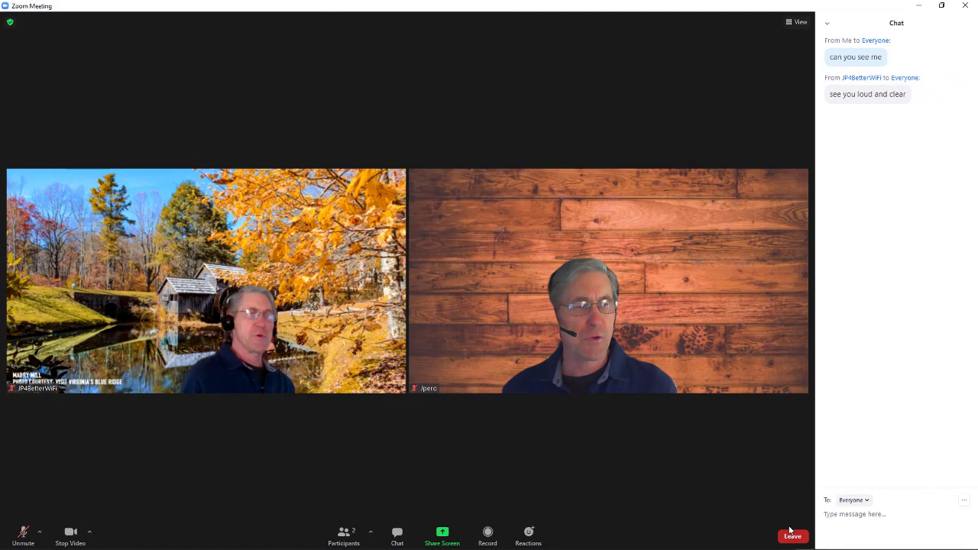
Step: Leave the Zoom meeting, then dismiss the test call info and reload the Video Call QoE test list
{"action": "left_click", "coordinate": [792, 535]}
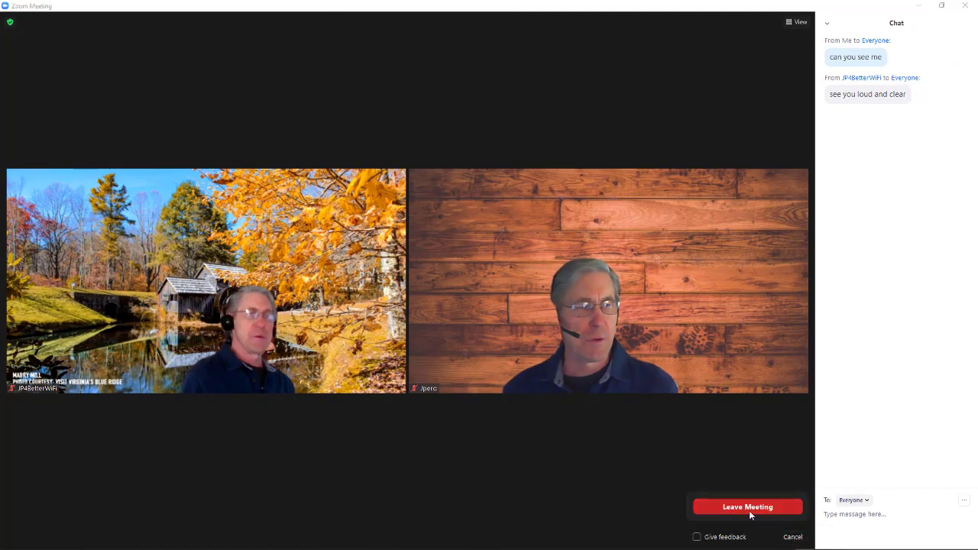
{"action": "left_click", "coordinate": [748, 508]}
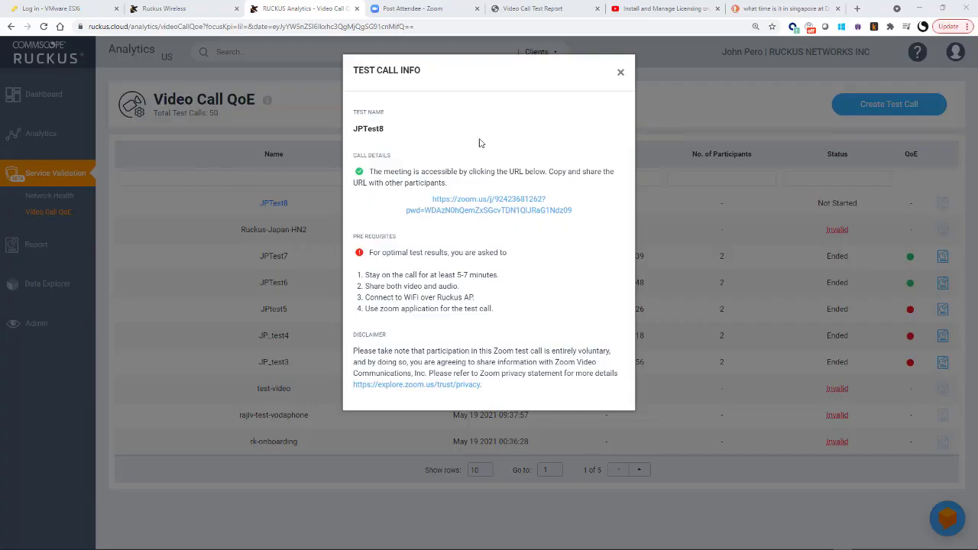
{"action": "left_click", "coordinate": [621, 74]}
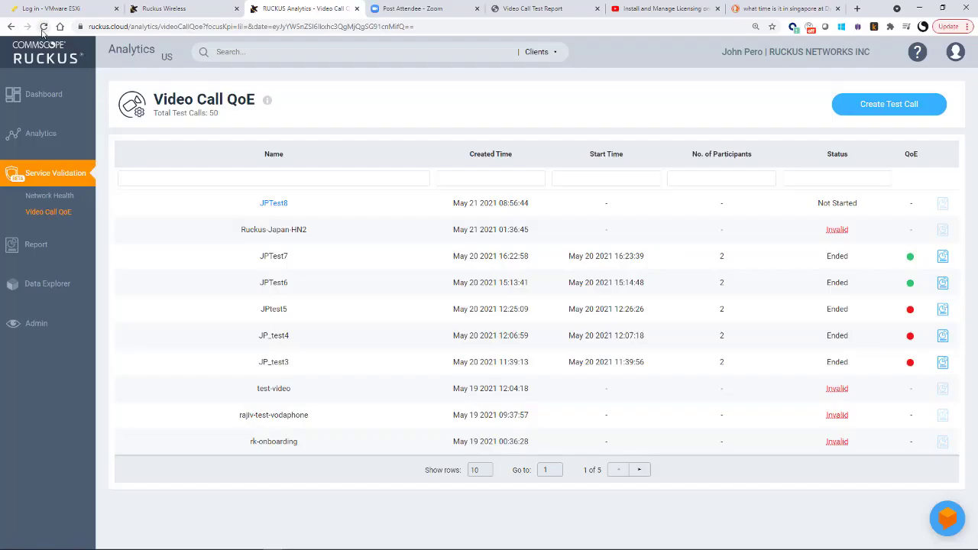
{"action": "left_click", "coordinate": [44, 28]}
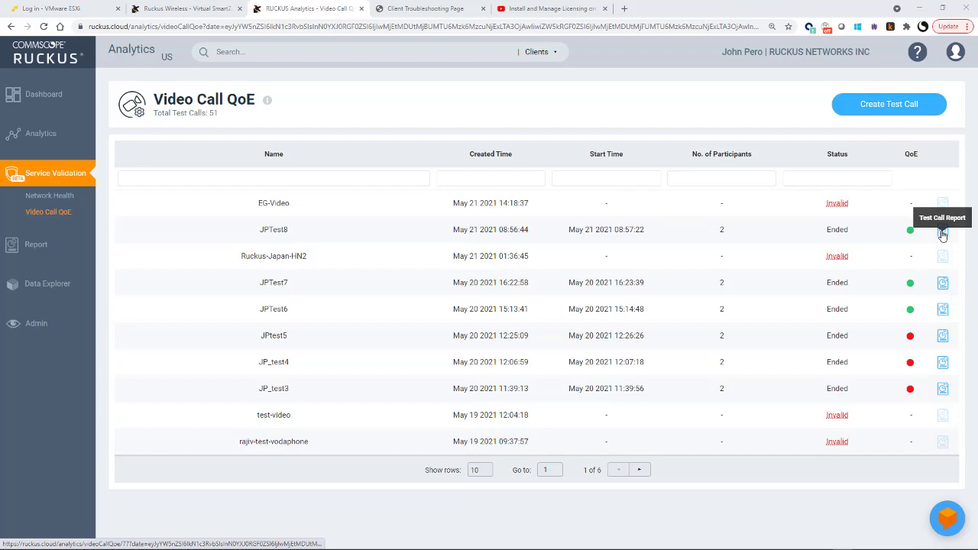
Step: Open the JPTest8 test call report and review the participant details, including client MAC, radio and Wi-Fi connection quality
{"action": "left_click", "coordinate": [943, 235]}
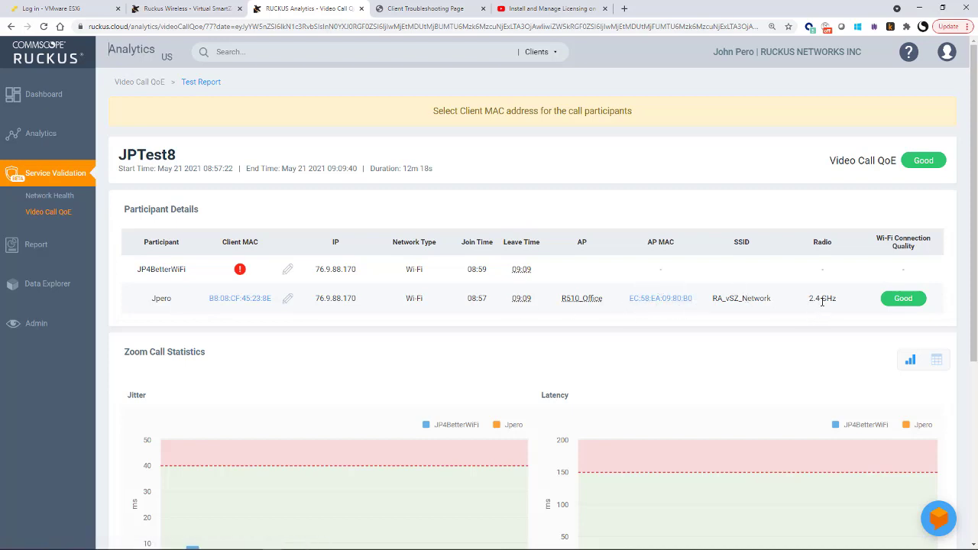
{"action": "mouse_move", "coordinate": [899, 301]}
{"action": "left_click", "coordinate": [244, 302]}
Step: Look up the controller's wireless clients and assign the client with hostname DESKTOP-G4HMHT5 to the participant lacking a client MAC
{"action": "left_click", "coordinate": [152, 10]}
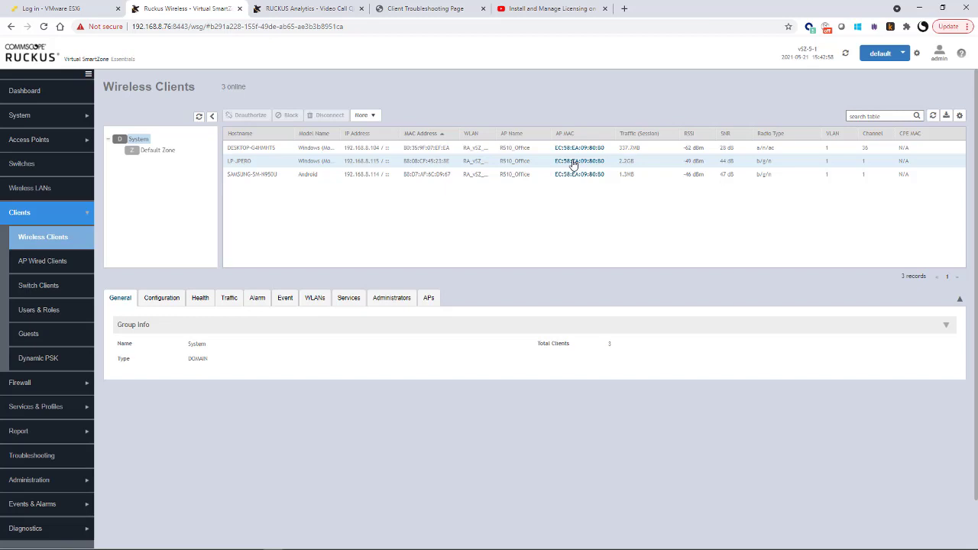
{"action": "left_click", "coordinate": [280, 10]}
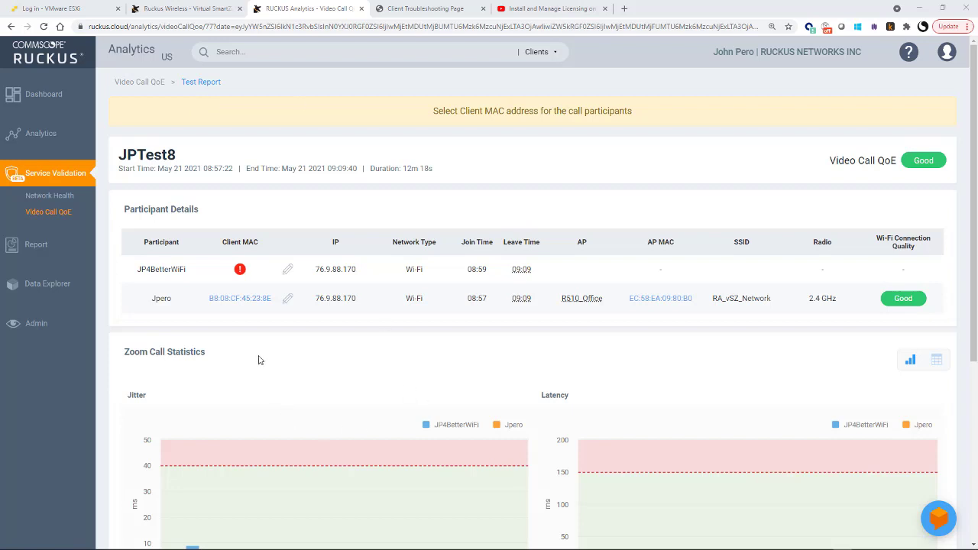
{"action": "left_click", "coordinate": [288, 270]}
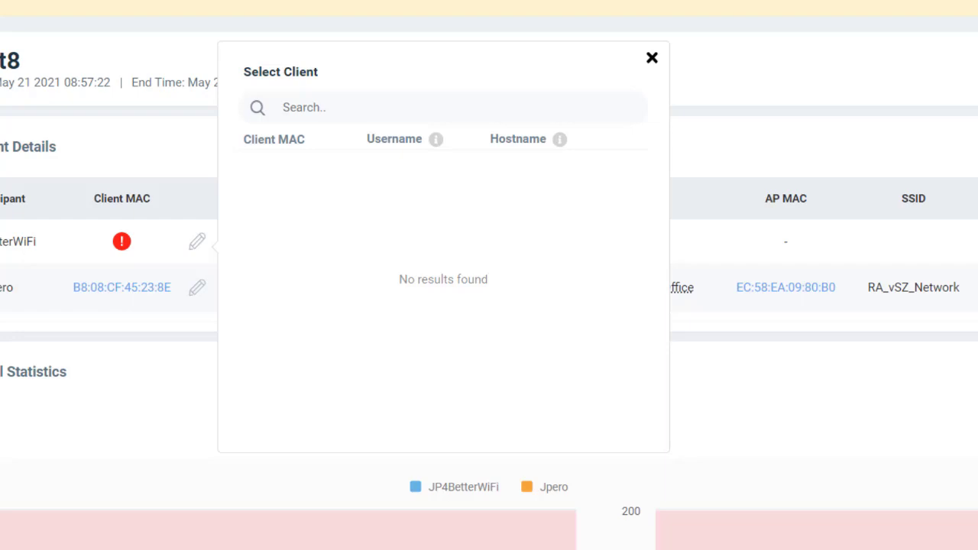
{"action": "left_click", "coordinate": [309, 107]}
{"action": "type", "text": "DESKTOP-G4HMHT5"}
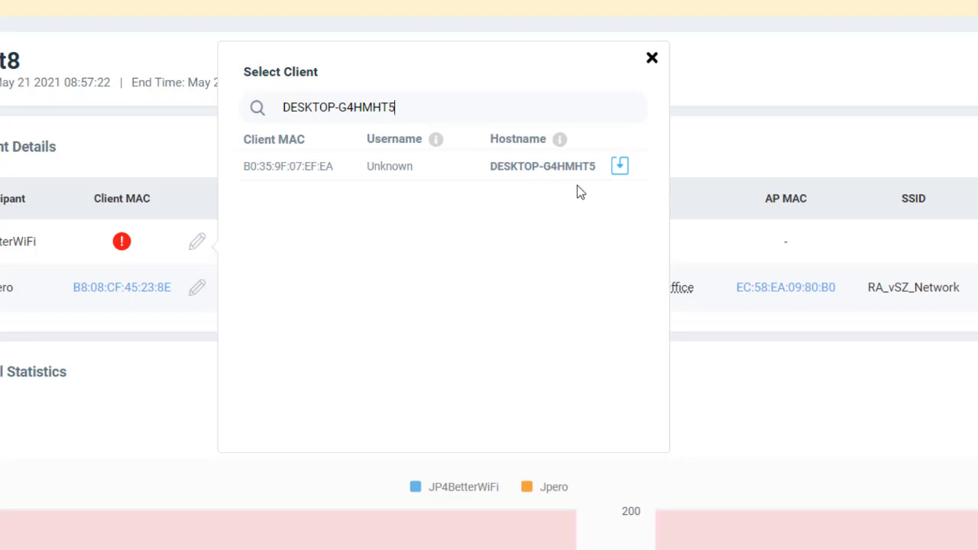
{"action": "left_click", "coordinate": [619, 168]}
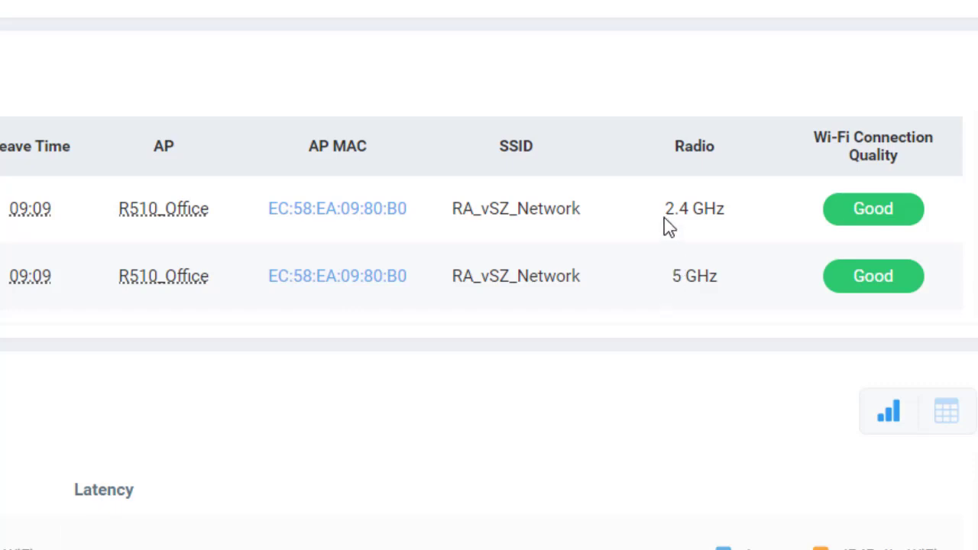
Step: Examine both participants' Wi-Fi connection quality and the Zoom call statistics for jitter, latency, packet loss and video frame rate
{"action": "mouse_move", "coordinate": [829, 222]}
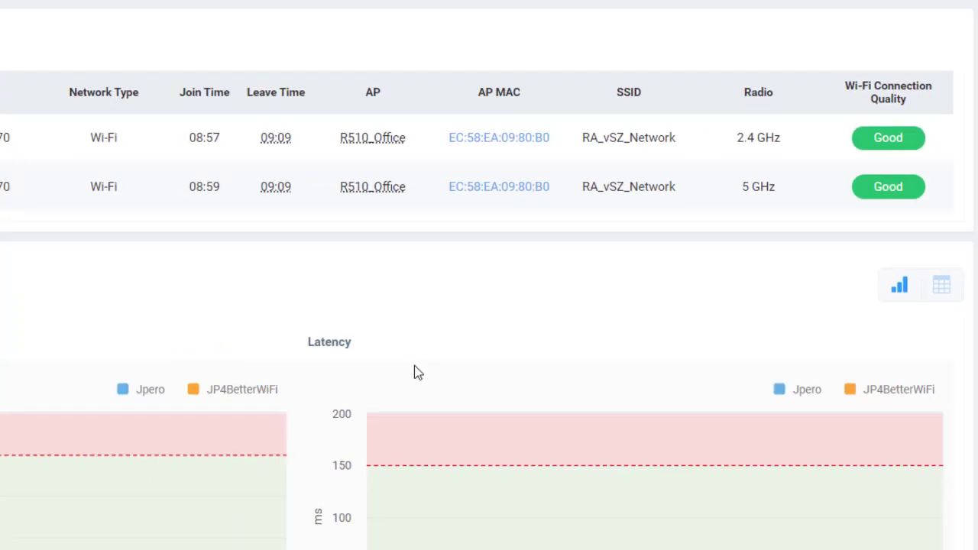
{"action": "mouse_move", "coordinate": [607, 372]}
{"action": "scroll", "coordinate": [605, 326], "scroll_direction": "down", "scroll_amount": 1}
{"action": "mouse_move", "coordinate": [262, 284]}
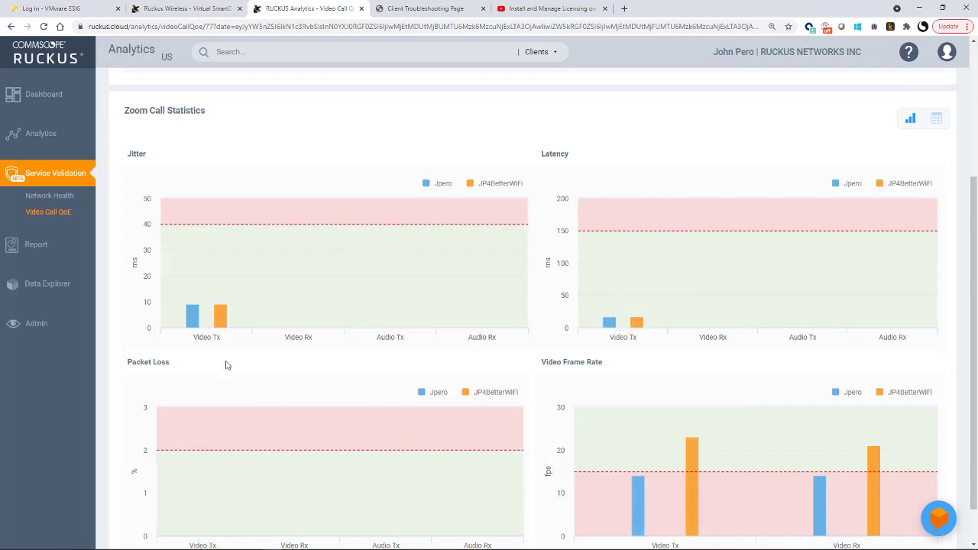
{"action": "scroll", "coordinate": [246, 184], "scroll_direction": "down", "scroll_amount": 2}
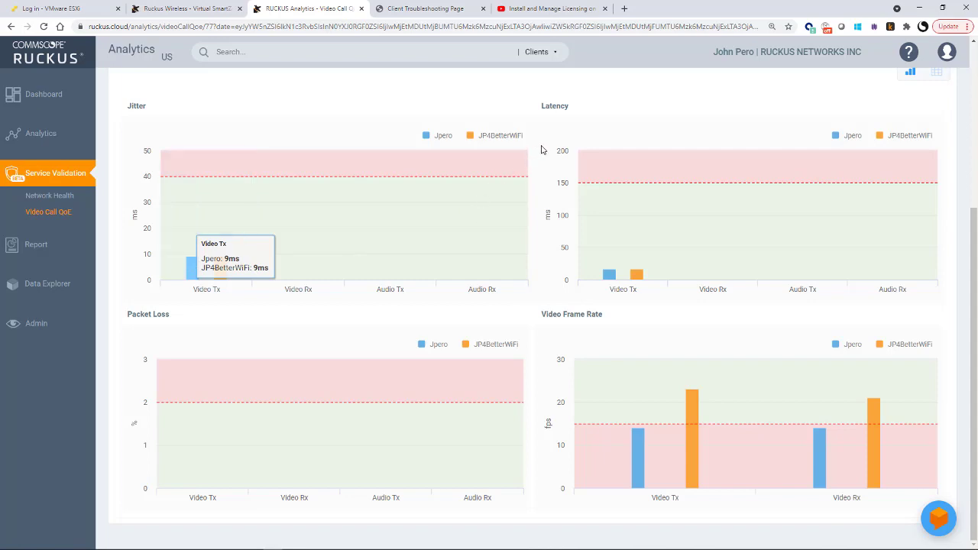
{"action": "mouse_move", "coordinate": [601, 257]}
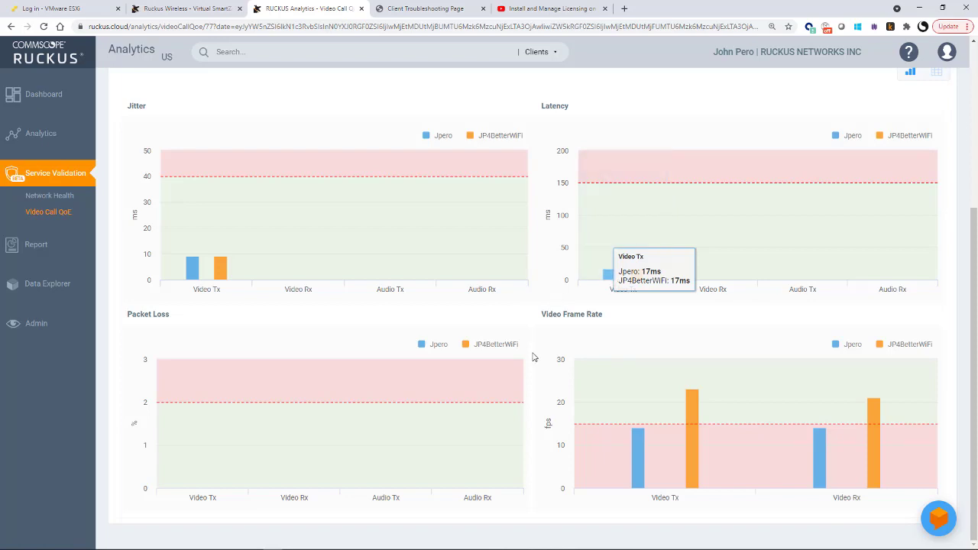
{"action": "mouse_move", "coordinate": [417, 366]}
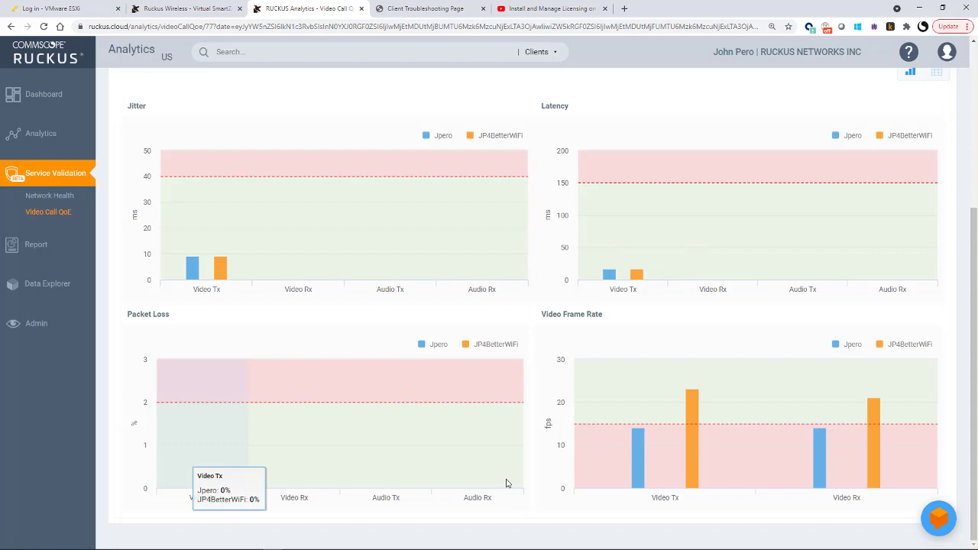
{"action": "mouse_move", "coordinate": [603, 492]}
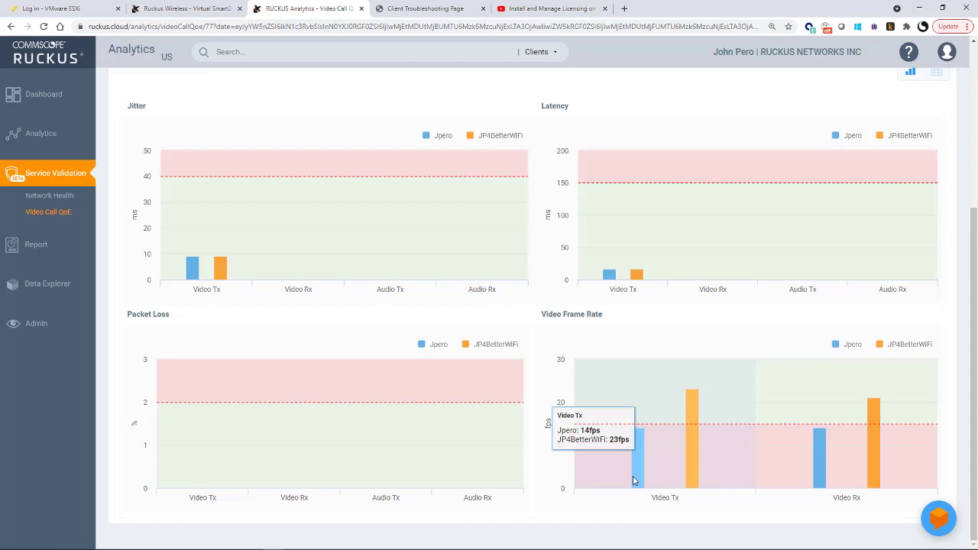
Step: Check the Zoom call statistics in table form, view the troubleshooting page of the 5 GHz participant's client, and return to the report
{"action": "scroll", "coordinate": [632, 479], "scroll_direction": "up", "scroll_amount": 1}
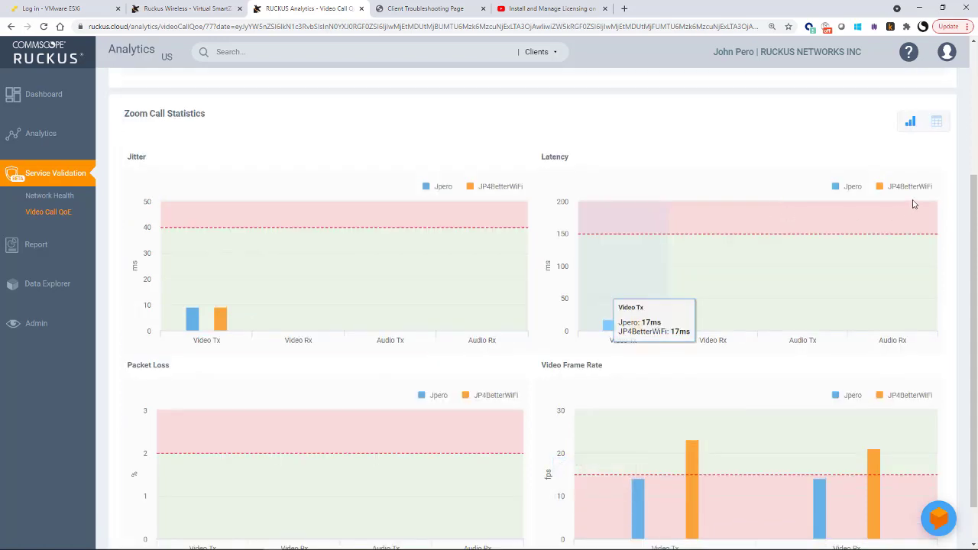
{"action": "left_click", "coordinate": [936, 127]}
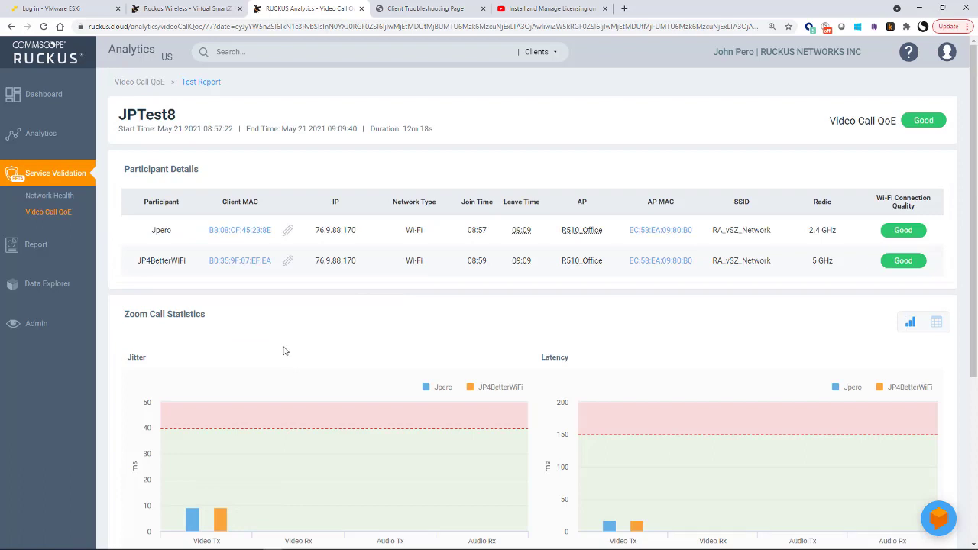
{"action": "left_click", "coordinate": [237, 263]}
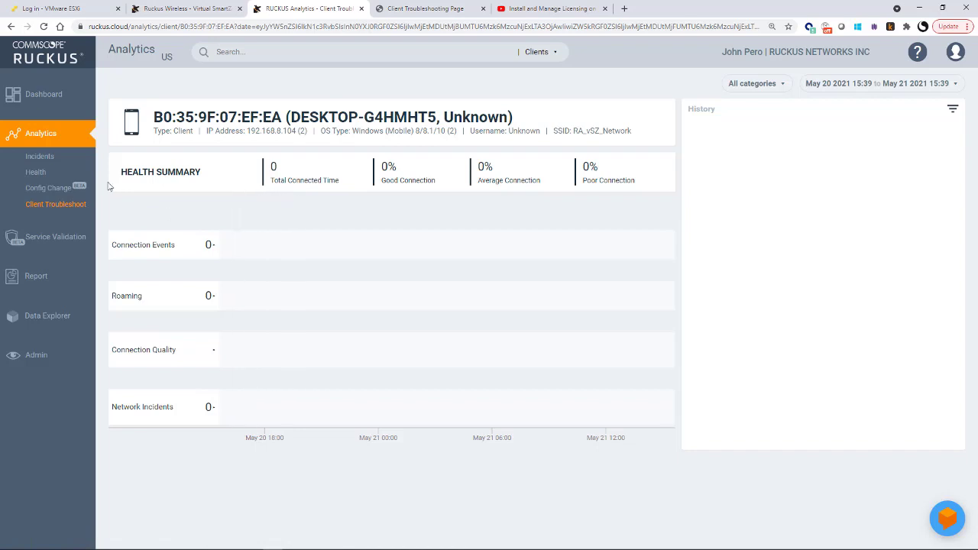
{"action": "left_click", "coordinate": [11, 28]}
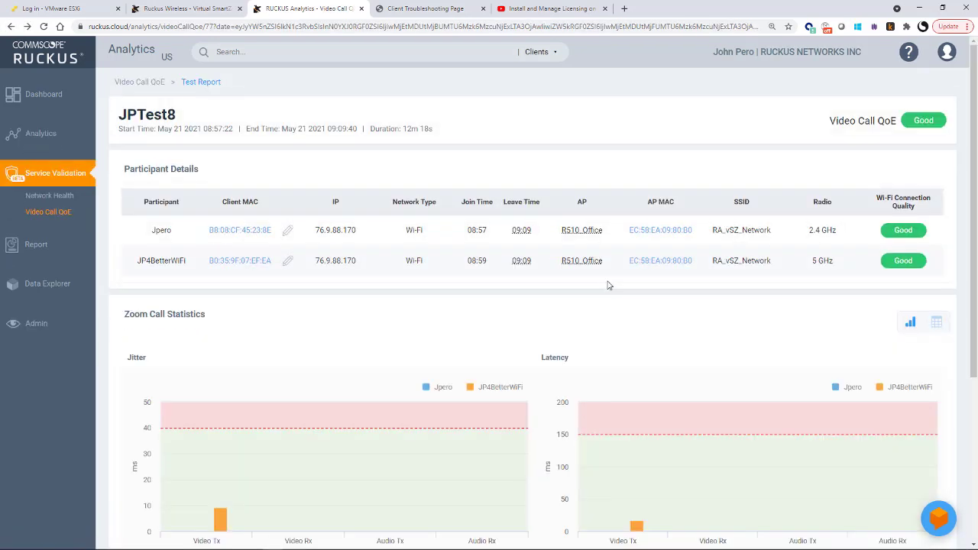
Step: Open the AP details report for R510_Office from the 5 GHz participant's row and examine its uptime, traffic and unique client trends
{"action": "left_click", "coordinate": [652, 262]}
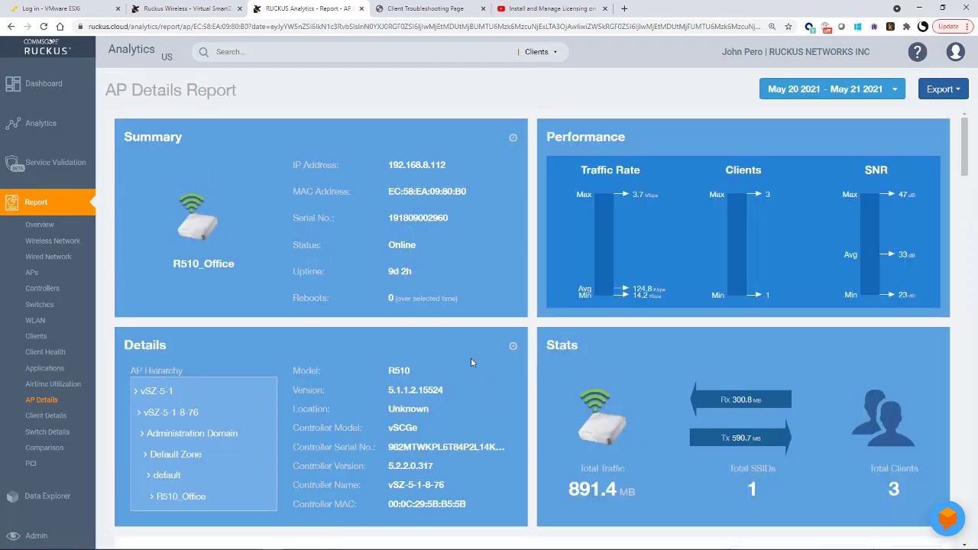
{"action": "scroll", "coordinate": [470, 358], "scroll_direction": "down", "scroll_amount": 1}
{"action": "scroll", "coordinate": [470, 357], "scroll_direction": "up", "scroll_amount": 1}
{"action": "scroll", "coordinate": [462, 357], "scroll_direction": "down", "scroll_amount": 3}
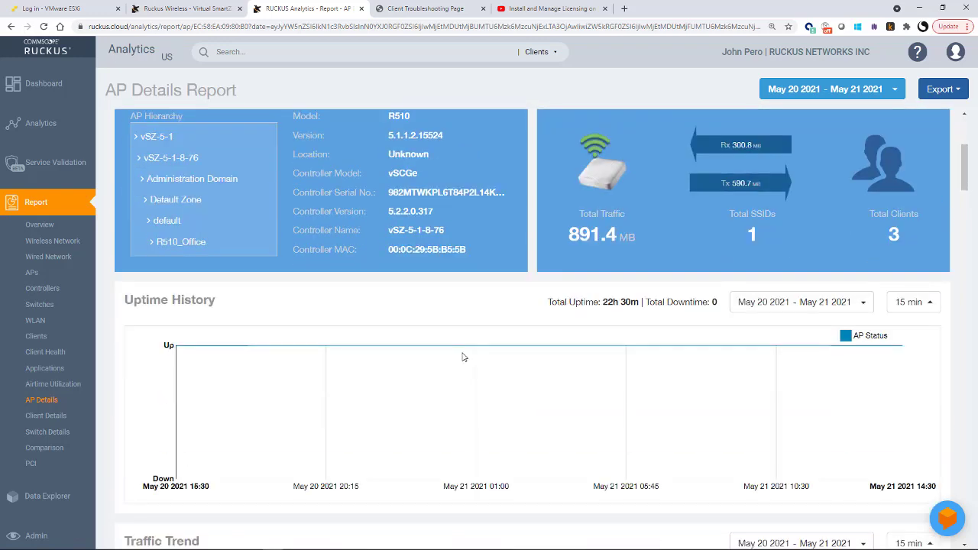
{"action": "scroll", "coordinate": [462, 357], "scroll_direction": "down", "scroll_amount": 7}
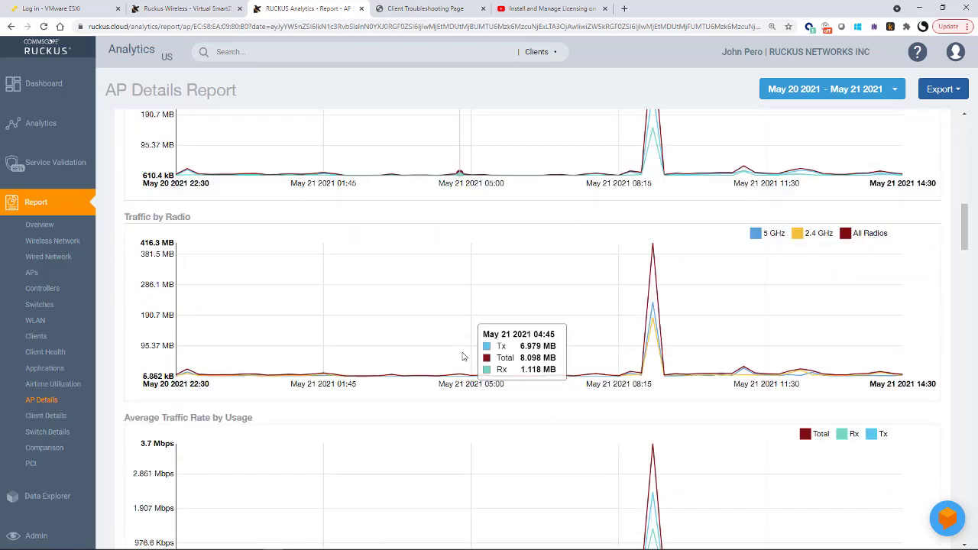
{"action": "scroll", "coordinate": [463, 357], "scroll_direction": "down", "scroll_amount": 3}
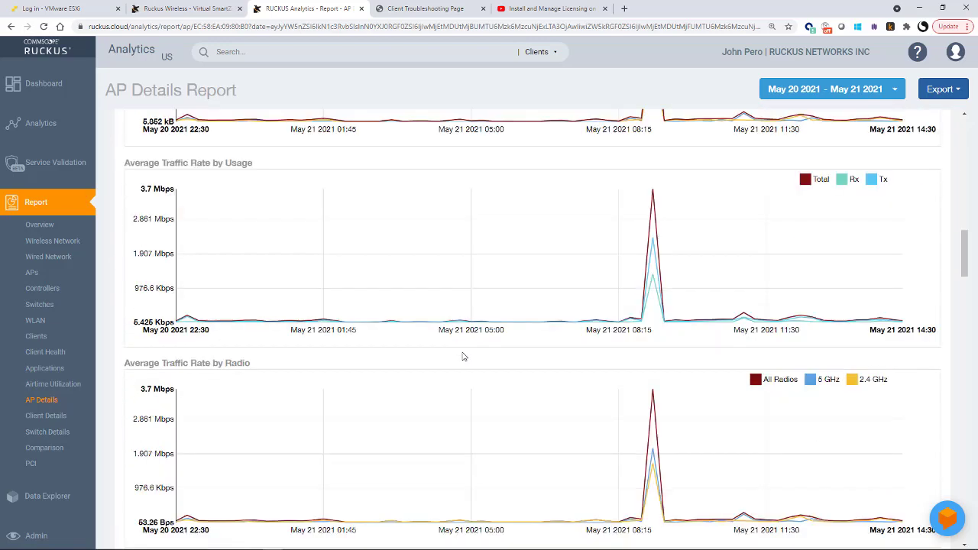
{"action": "scroll", "coordinate": [462, 356], "scroll_direction": "down", "scroll_amount": 4}
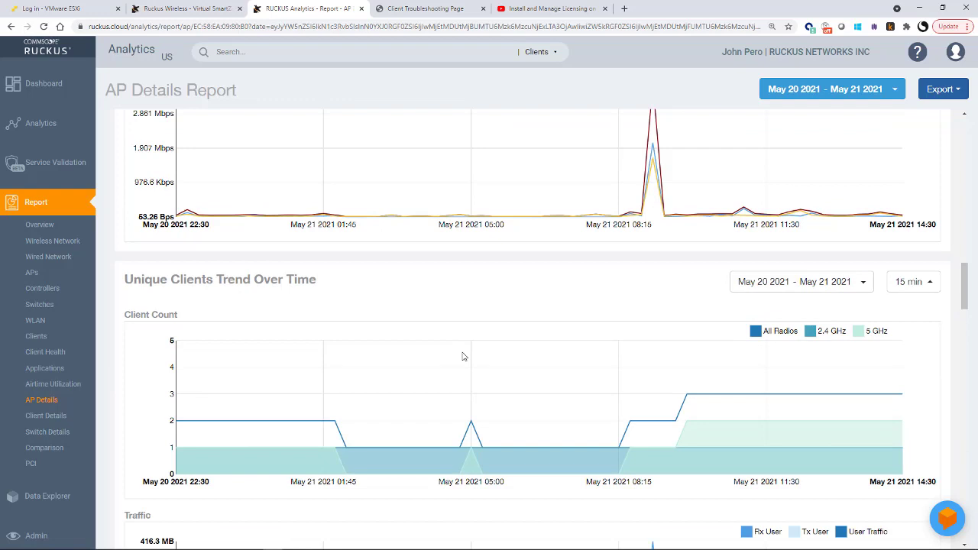
{"action": "mouse_move", "coordinate": [462, 357]}
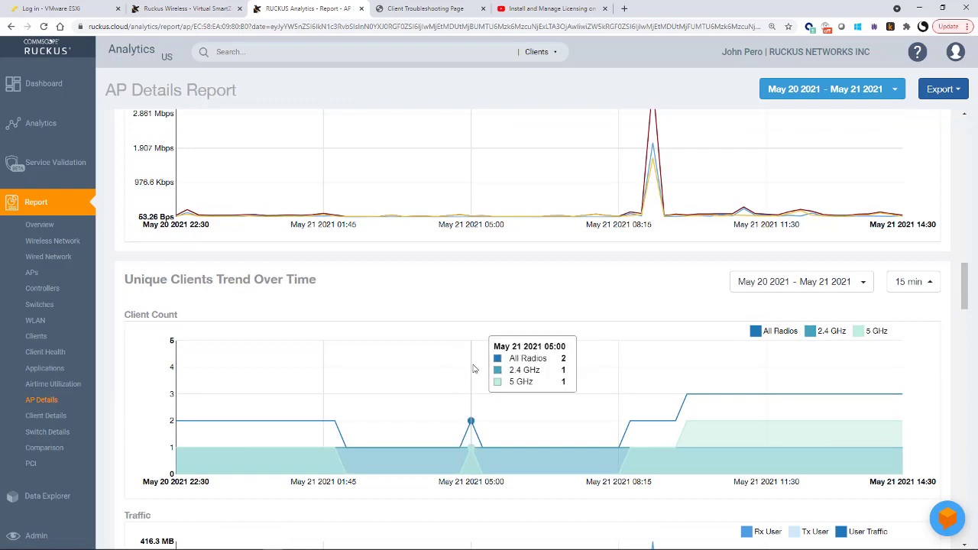
Step: Return to the JPTest8 test report and review its participant details and Zoom call statistics once more
{"action": "left_click", "coordinate": [49, 167]}
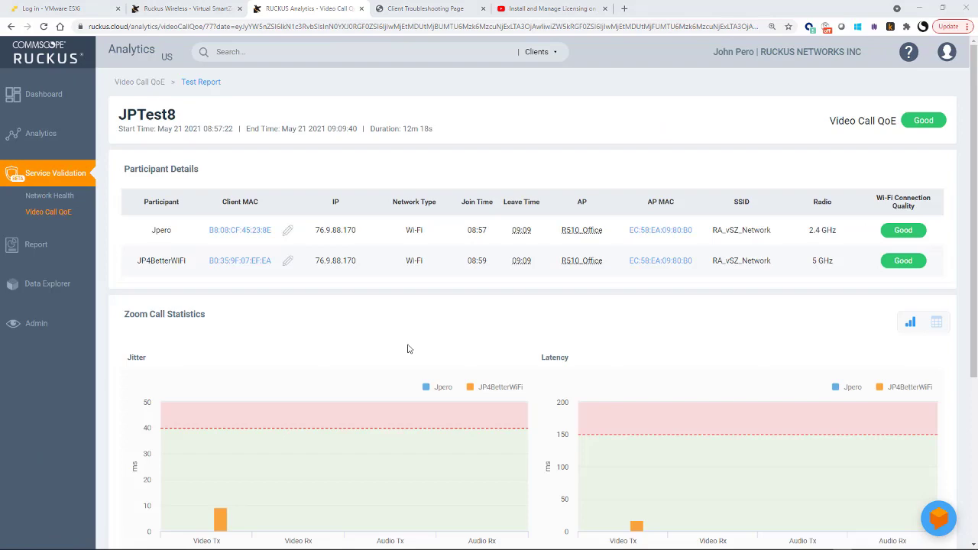
{"action": "scroll", "coordinate": [408, 348], "scroll_direction": "down", "scroll_amount": 2}
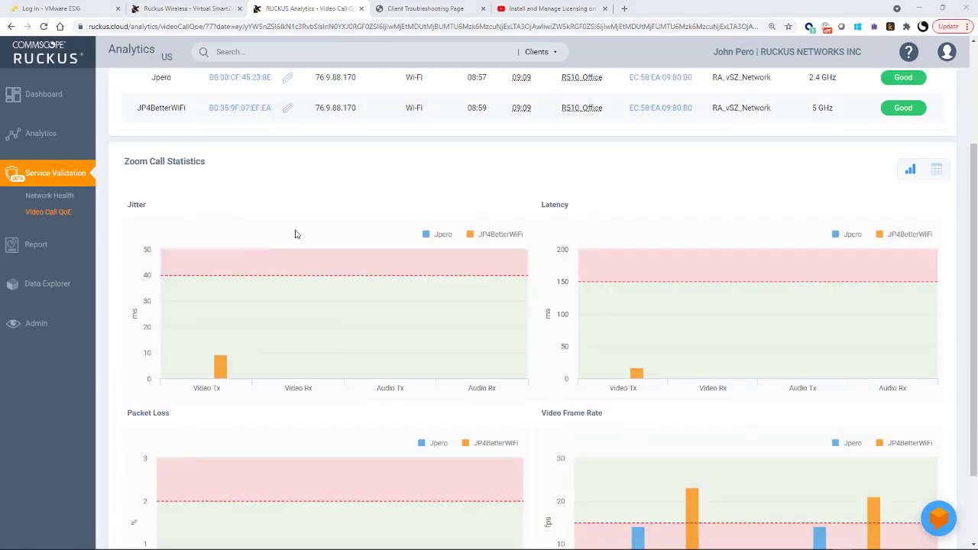
{"action": "scroll", "coordinate": [336, 325], "scroll_direction": "up", "scroll_amount": 2}
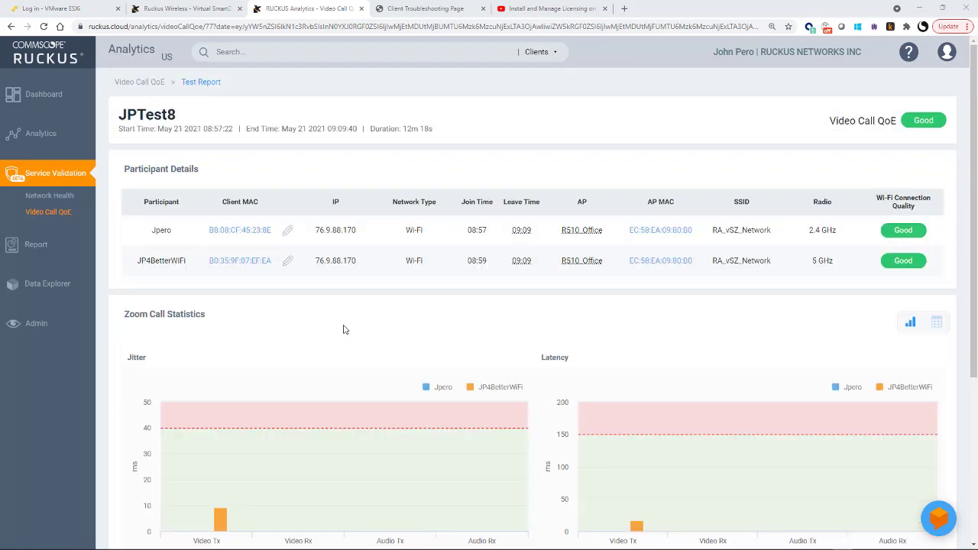